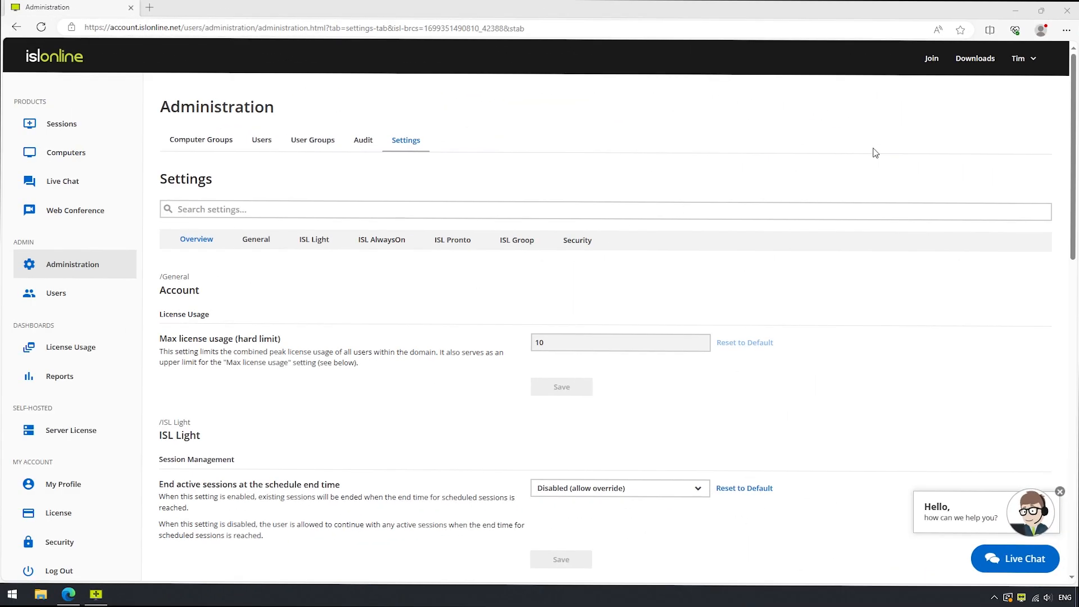
# - Open the domain's ISL Light settings in Administration and go to the Session Management section
pyautogui.click(1026, 60)
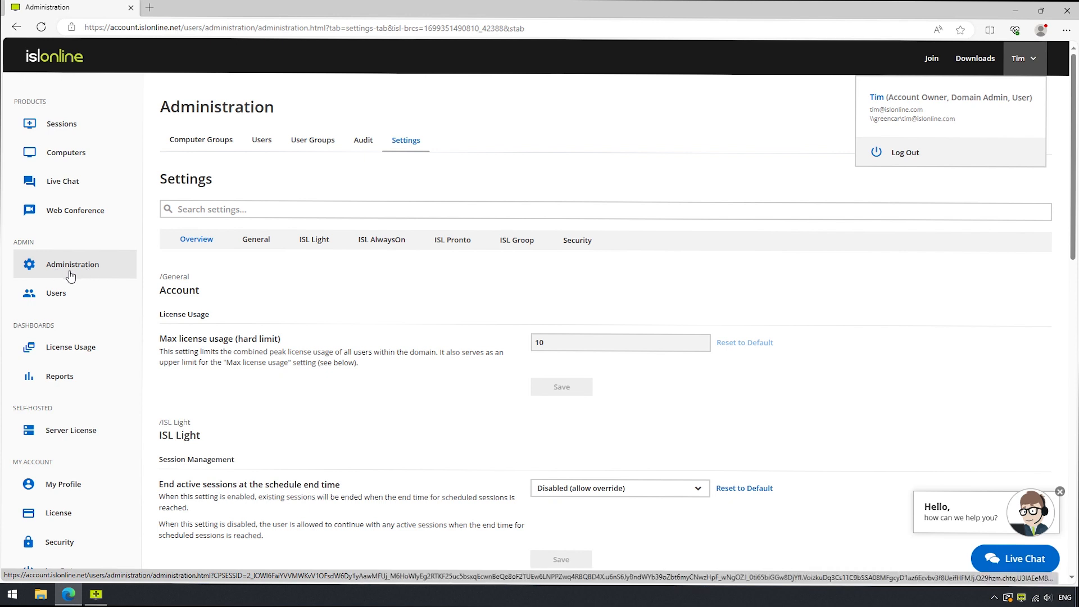
pyautogui.click(412, 156)
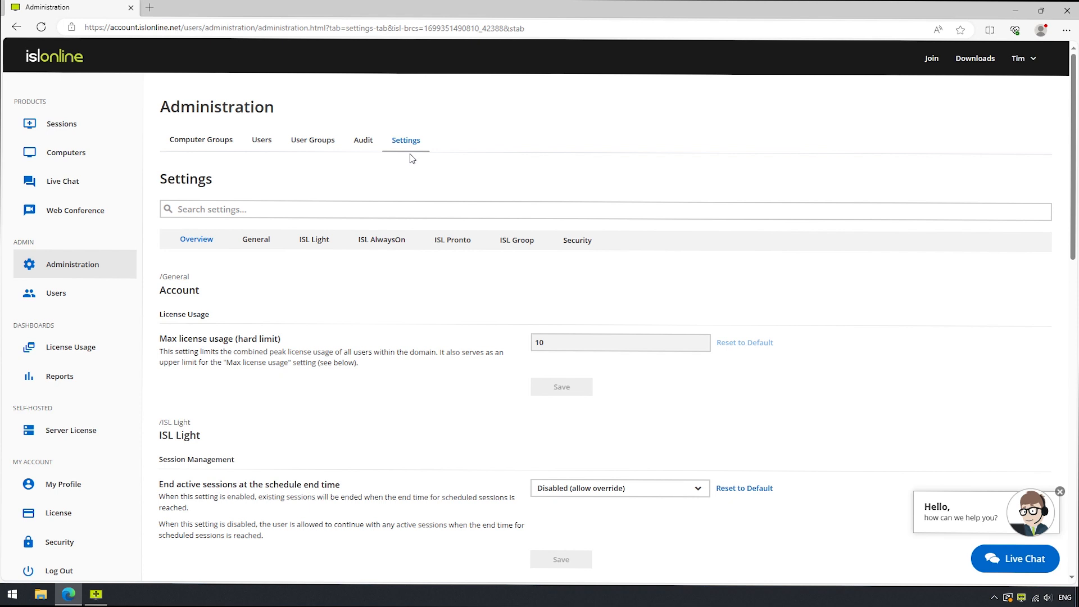
pyautogui.click(314, 250)
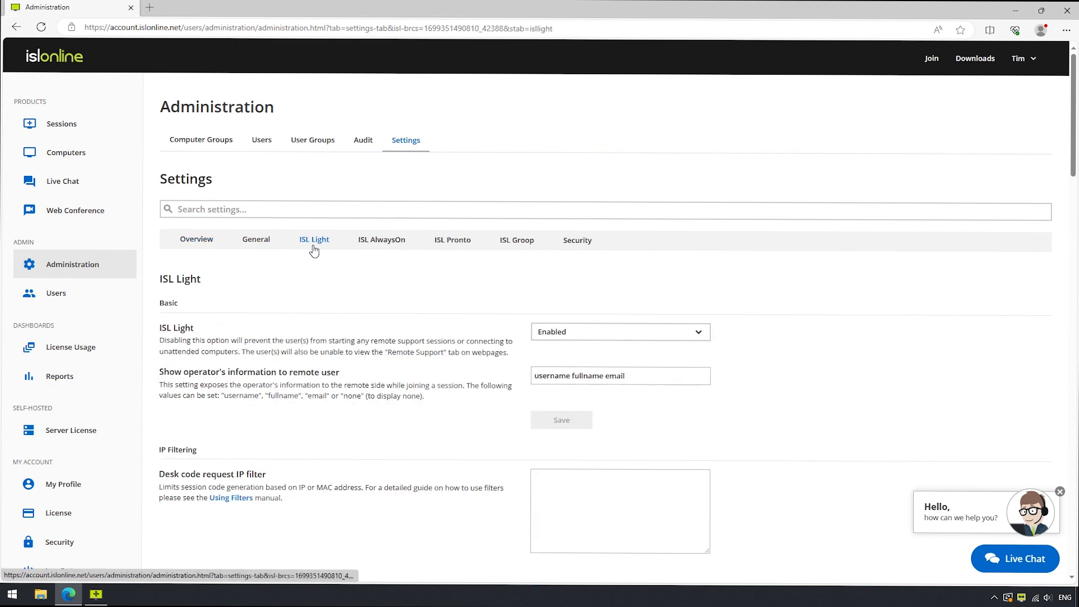
pyautogui.scroll(-7, 443, 302)
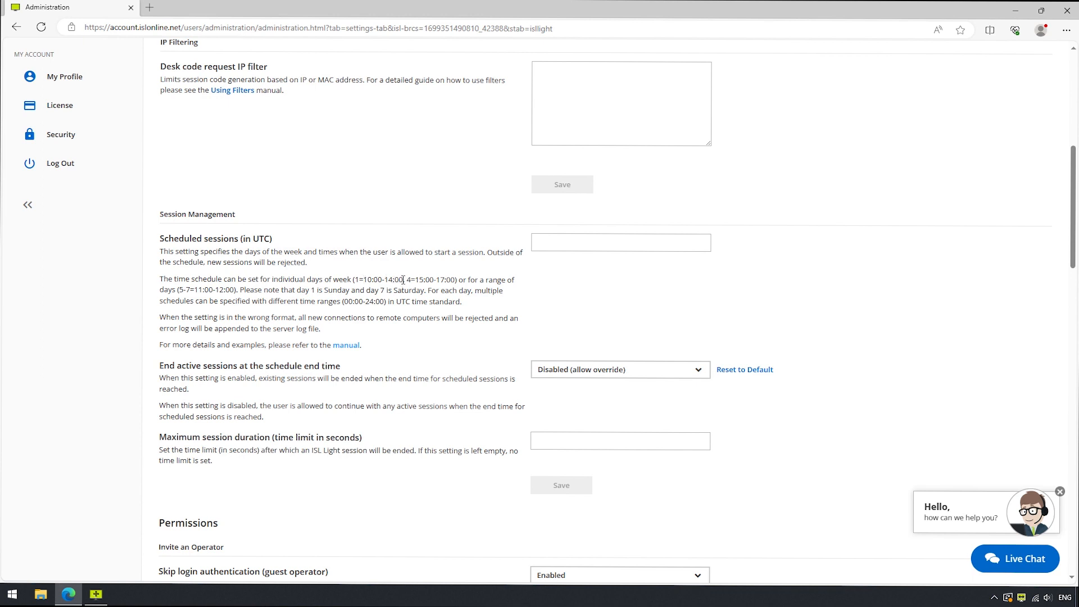
# - Set Scheduled sessions (in UTC) to 5-7=11:00-12:00 in Session Management and save the change
pyautogui.click(537, 246)
pyautogui.write('5-7=11:00-12:00')
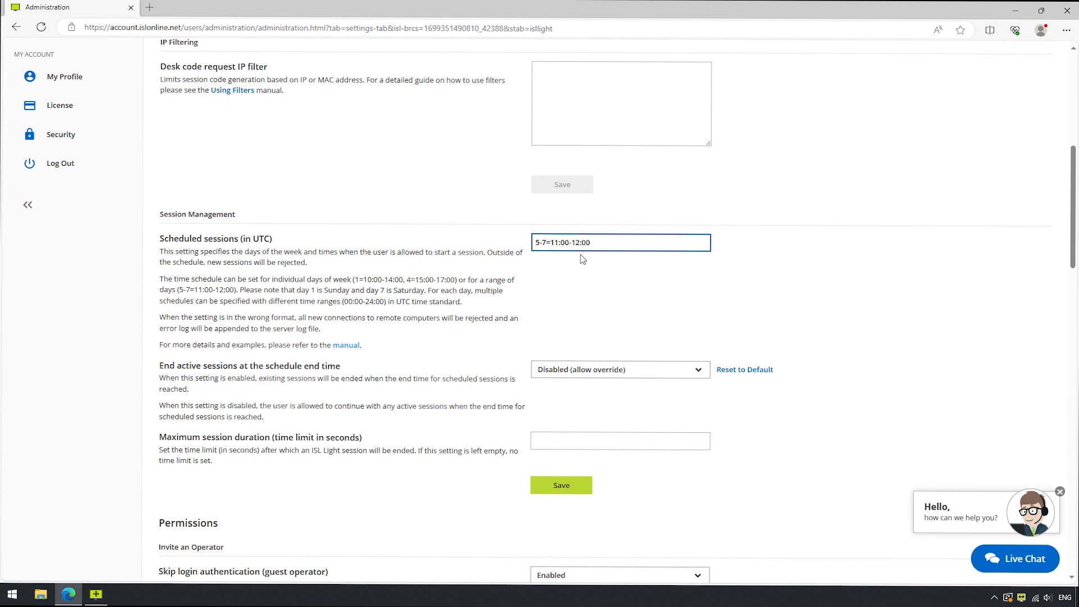
pyautogui.moveTo(273, 239); pyautogui.dragTo(243, 240)
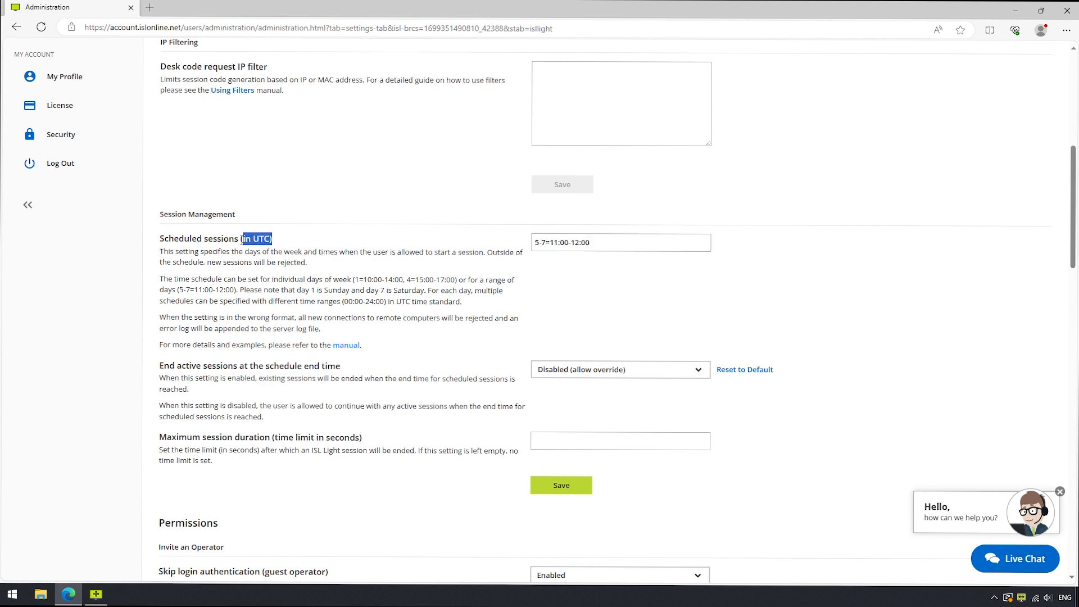
pyautogui.click(593, 292)
pyautogui.click(563, 493)
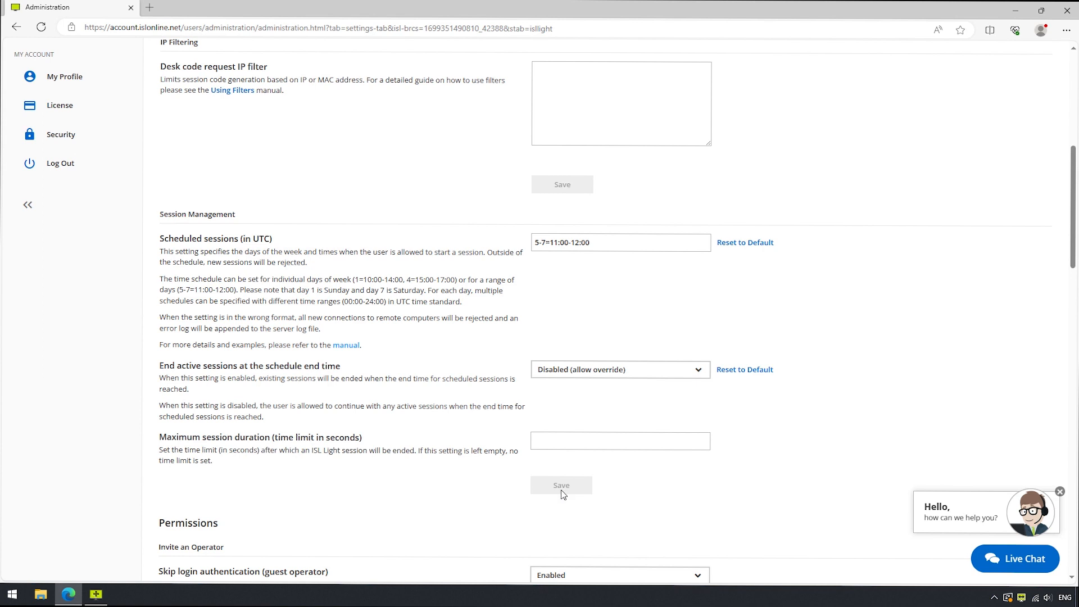
# - Switch to ISL Light, try to start a new session to test the schedule, and return to the browser
pyautogui.click(96, 594)
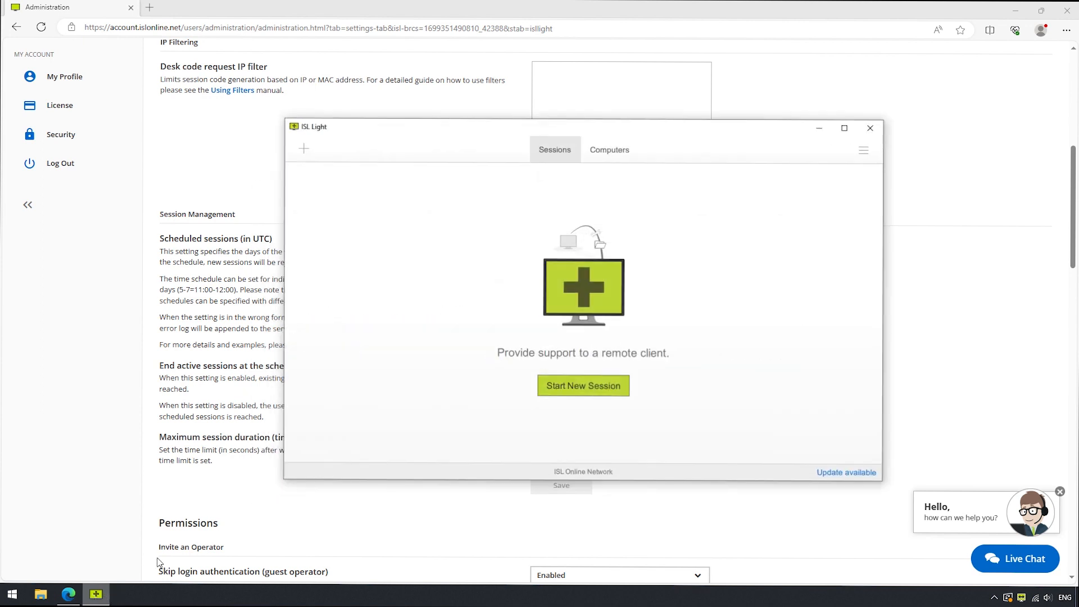
pyautogui.click(576, 392)
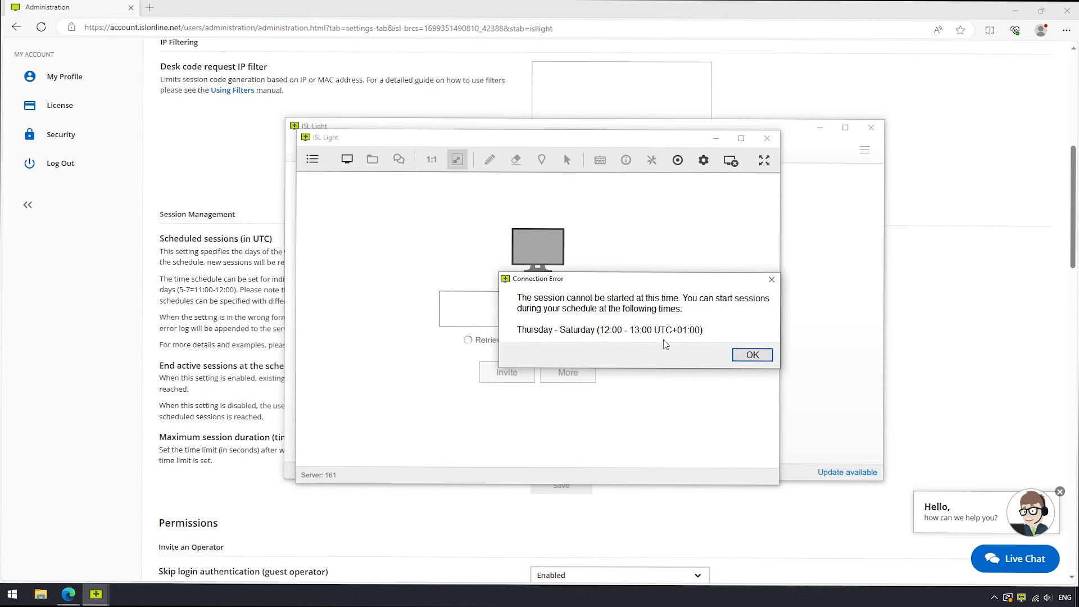
pyautogui.click(771, 280)
pyautogui.click(820, 127)
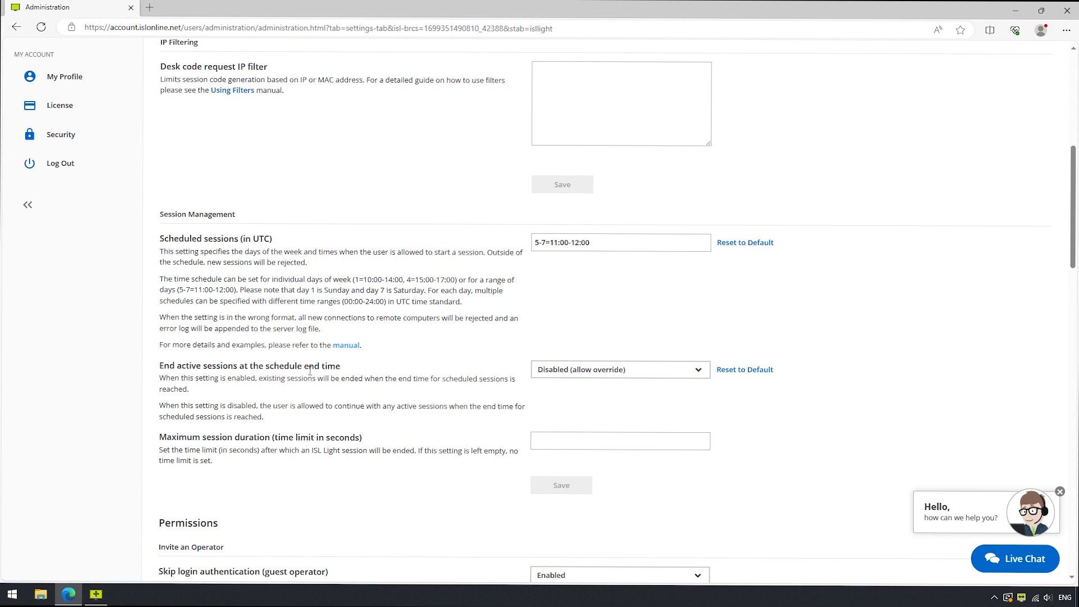
# - Select Enabled for ending active sessions at the schedule end time, and reset both Scheduled sessions and that setting to their defaults
pyautogui.click(577, 375)
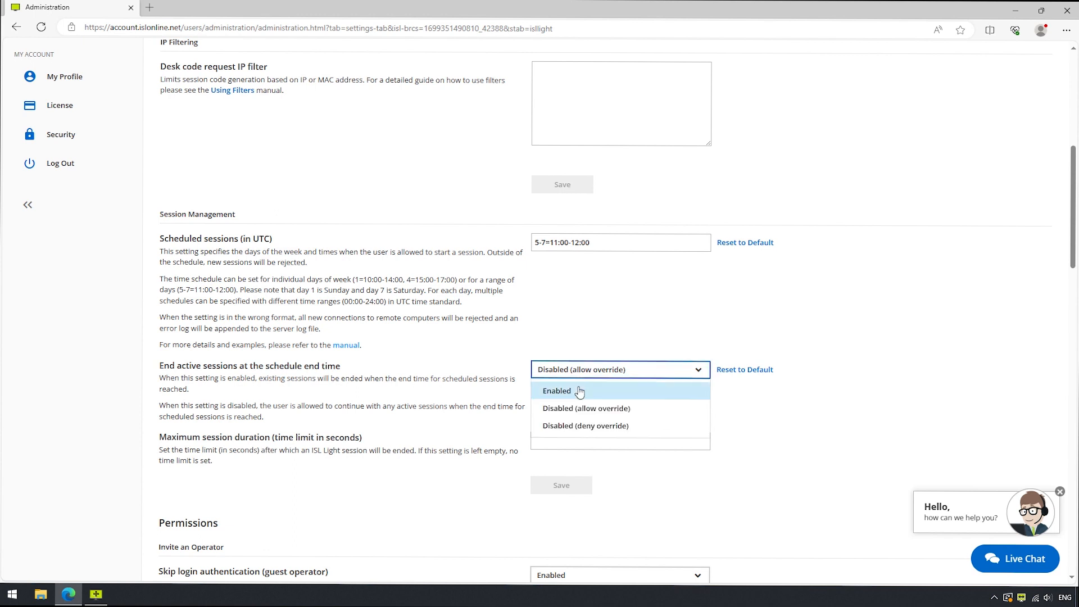
pyautogui.click(578, 388)
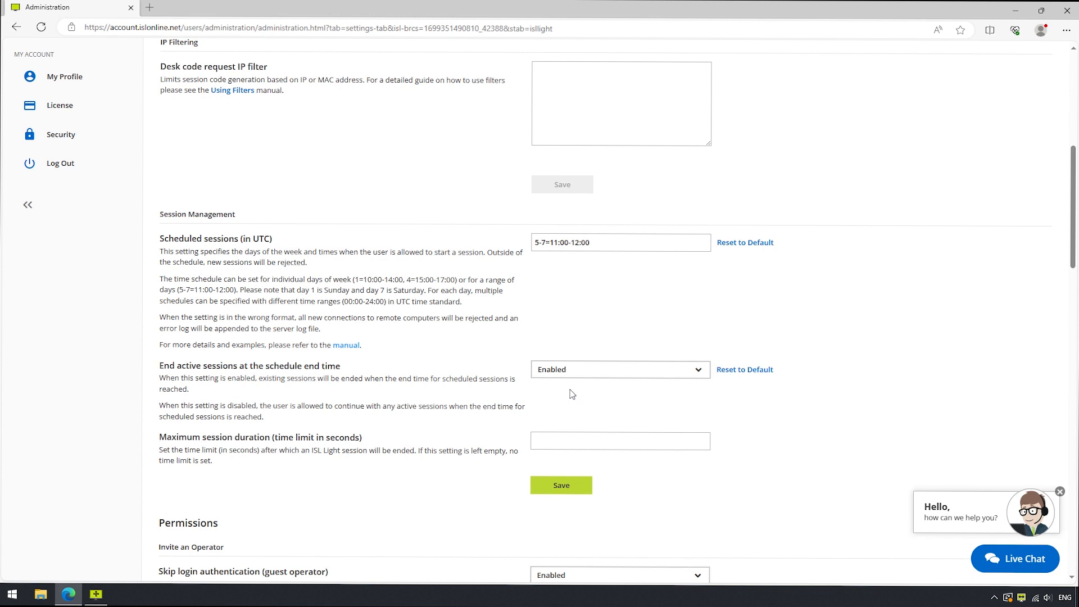
pyautogui.click(754, 243)
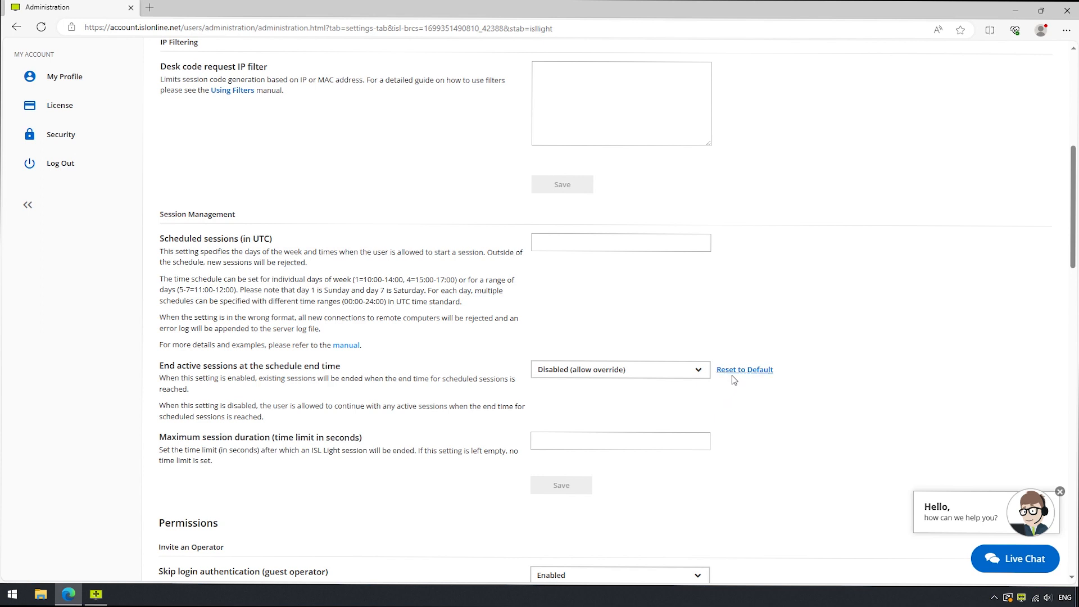
pyautogui.click(731, 374)
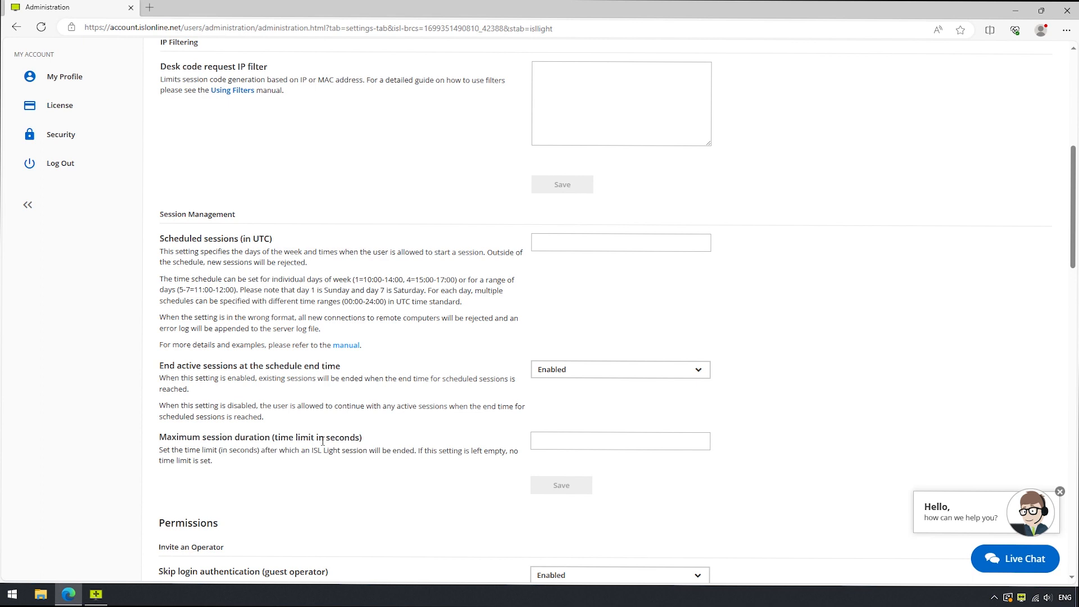
# - Set the maximum ISL Light session duration to 15 seconds and save it
pyautogui.click(575, 444)
pyautogui.write('15')
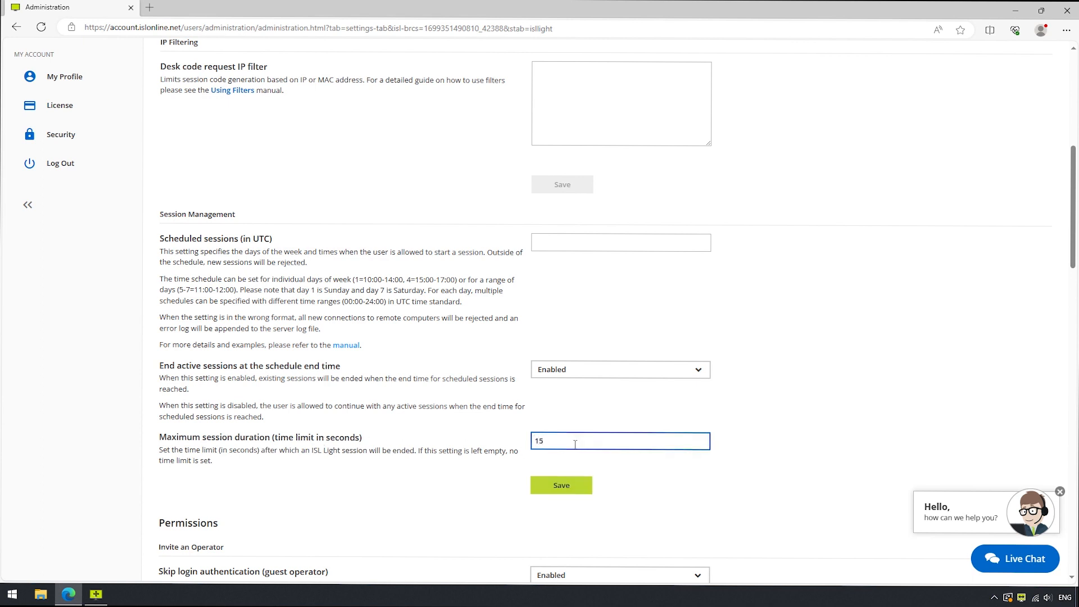
pyautogui.click(560, 491)
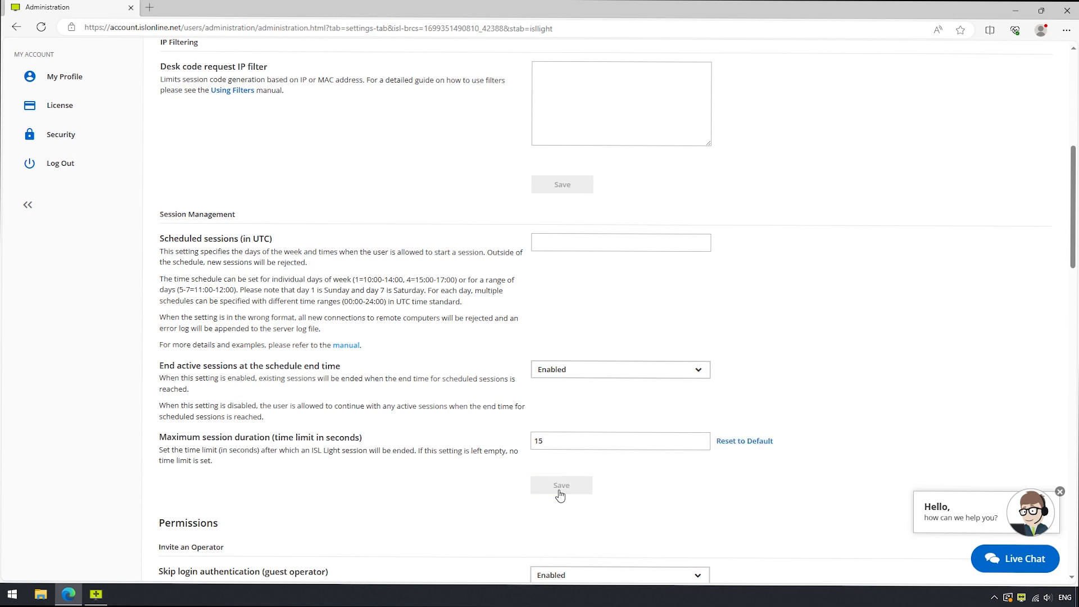
# - Start a new session in ISL Light to test the time limit, dismiss its messages, and close the session without a comment
pyautogui.click(96, 594)
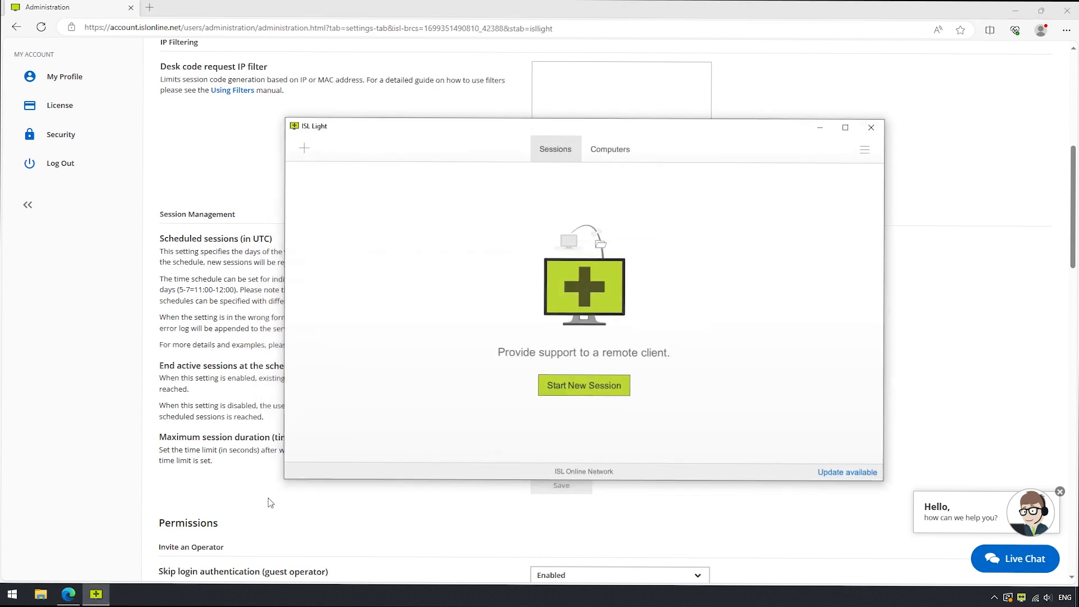
pyautogui.click(609, 393)
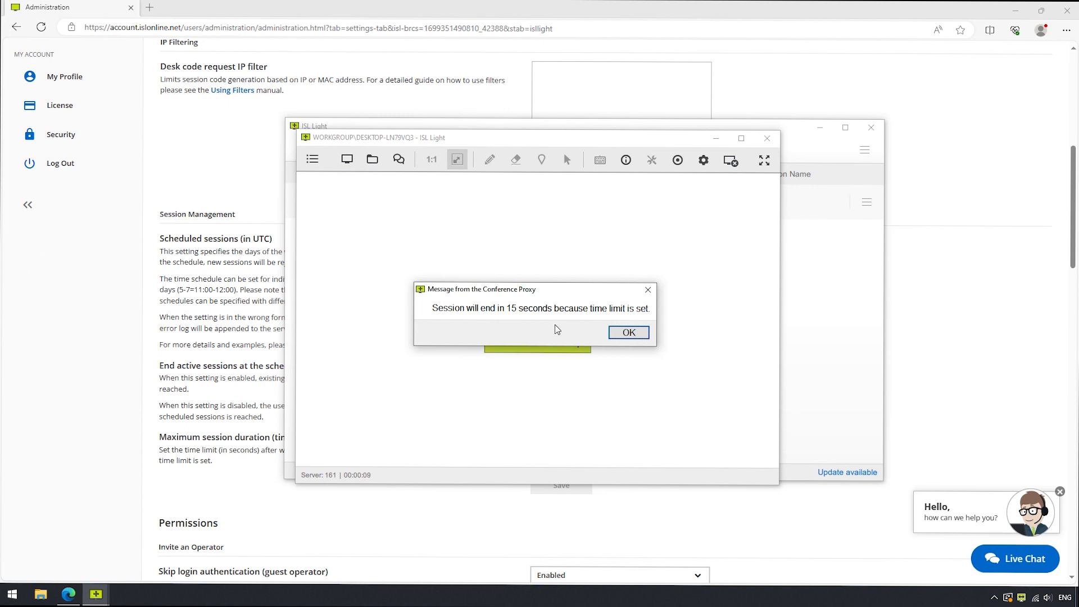
pyautogui.click(630, 333)
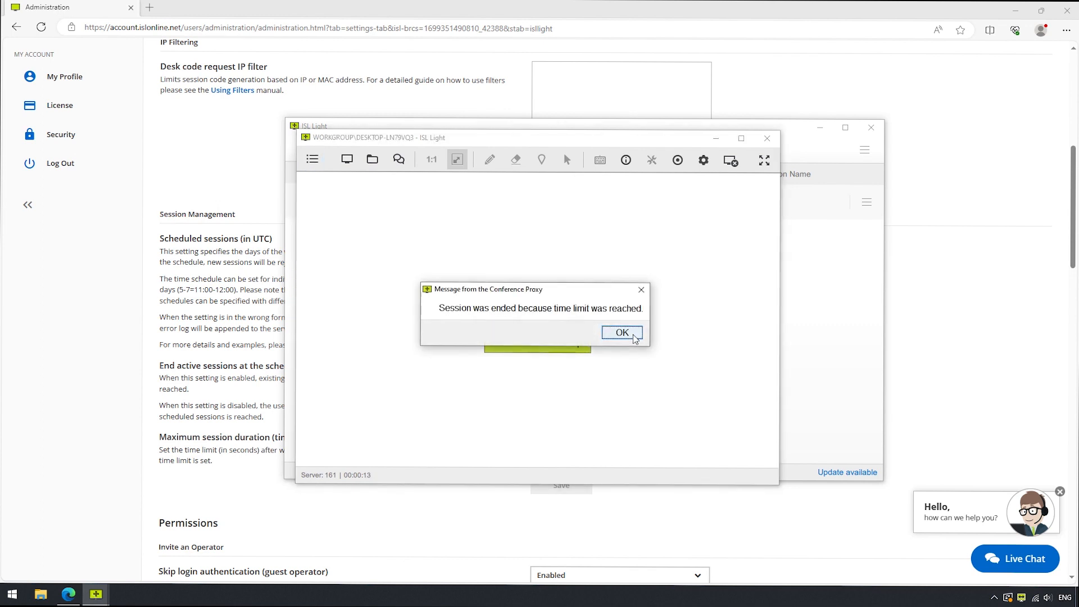
pyautogui.click(622, 333)
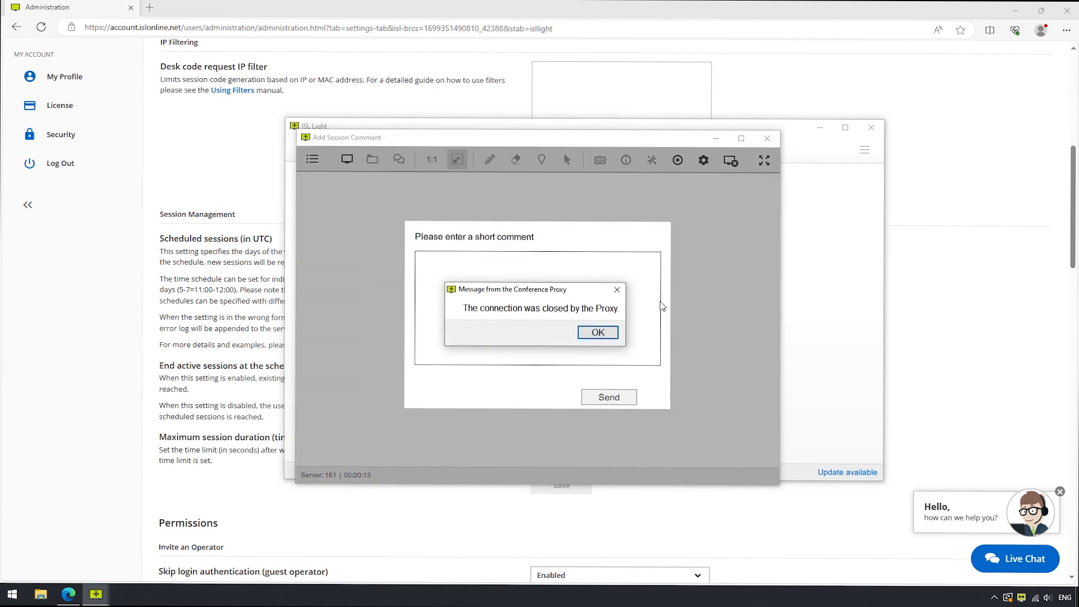
pyautogui.click(598, 337)
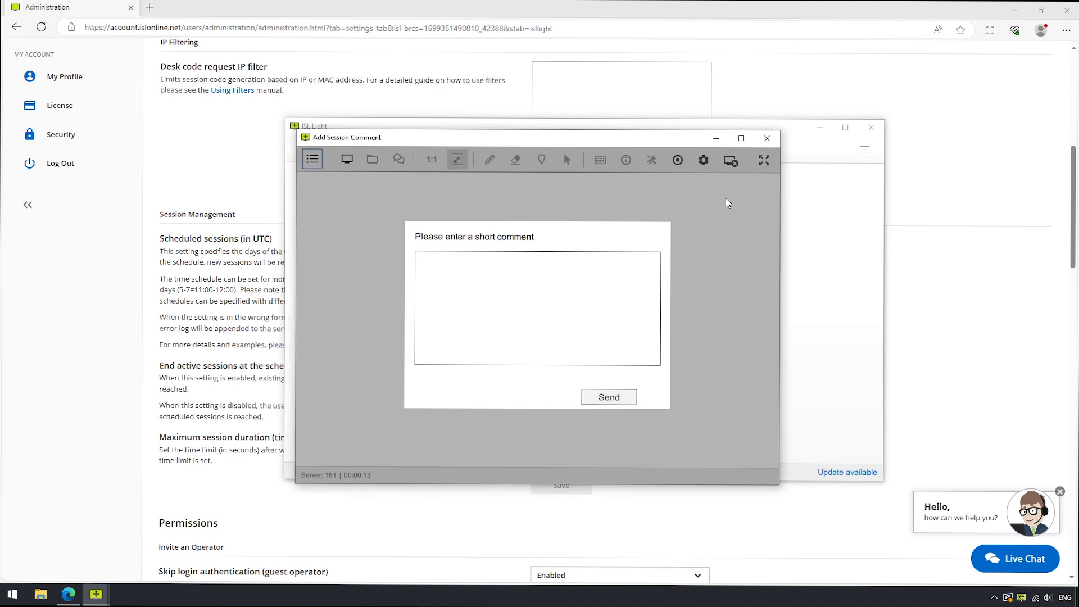
pyautogui.click(767, 138)
pyautogui.click(820, 128)
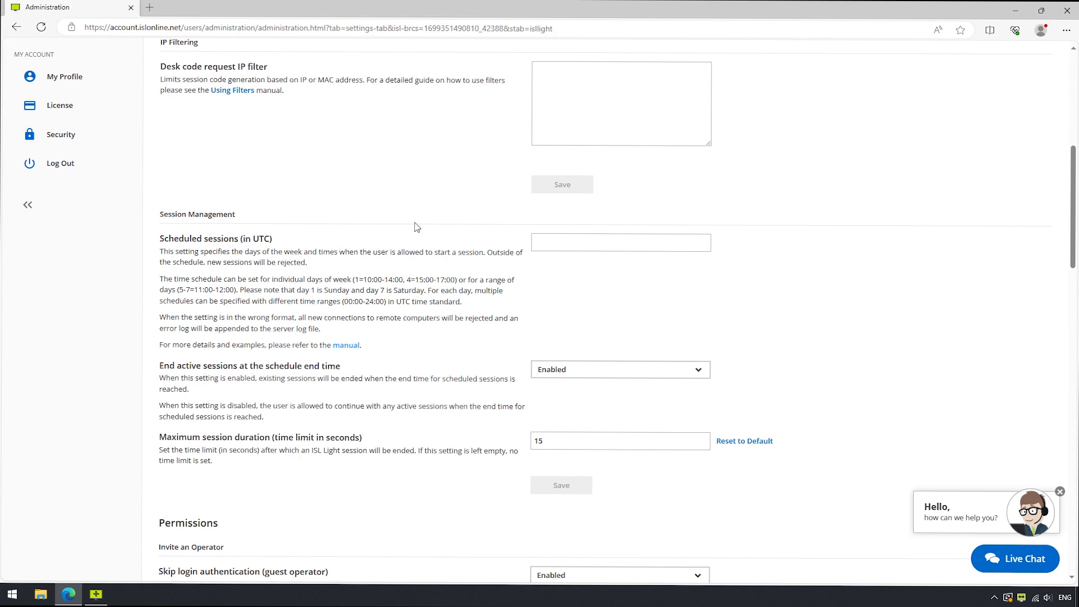
# - Open the domain's ISL AlwaysOn settings and examine the scheduled access options under Access Management
pyautogui.scroll(4, 410, 230)
pyautogui.scroll(3, 409, 233)
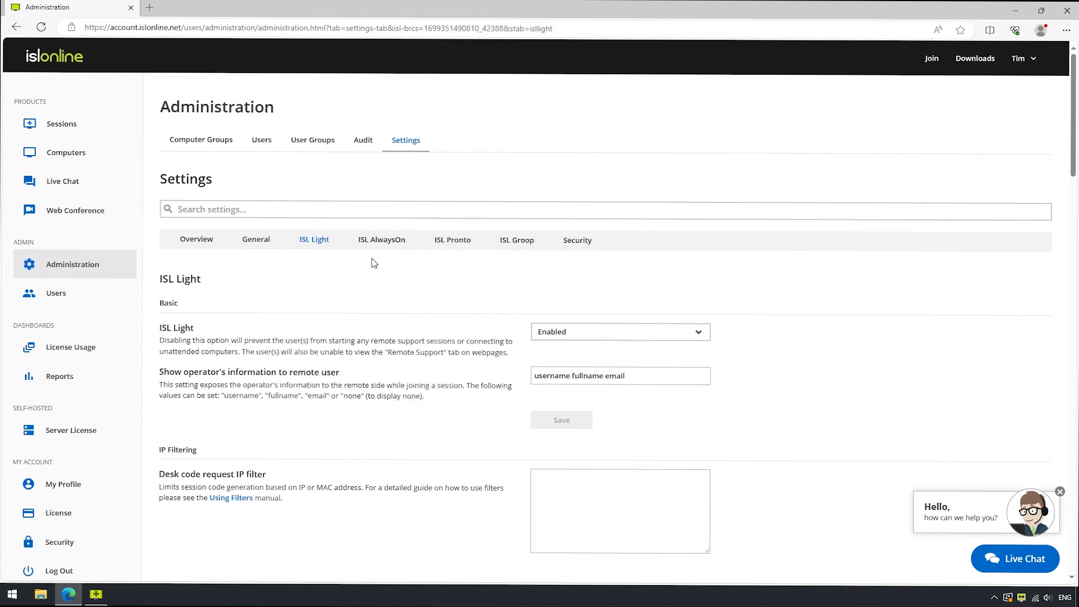
pyautogui.click(383, 240)
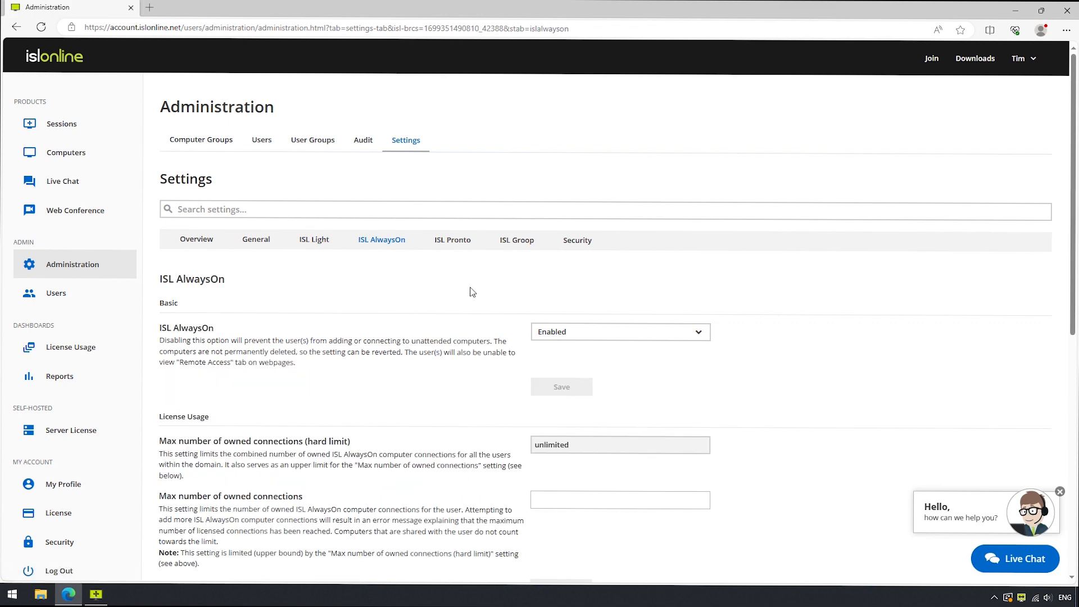
pyautogui.scroll(-7, 471, 292)
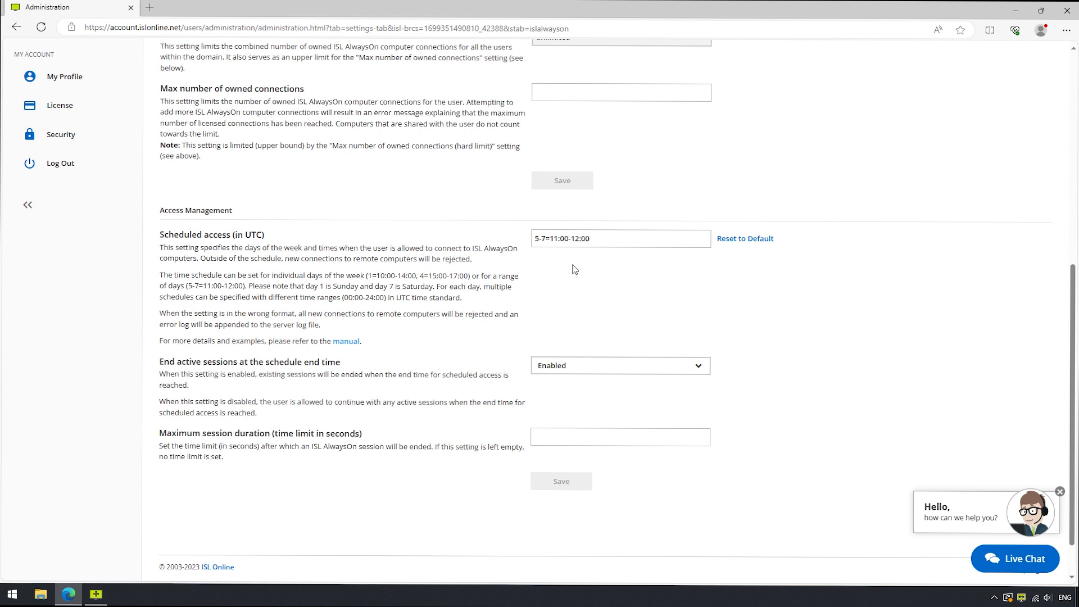
# - Switch to ISL Light and try to connect to the computer named Laptop to test scheduled access, returning to the browser
pyautogui.click(96, 594)
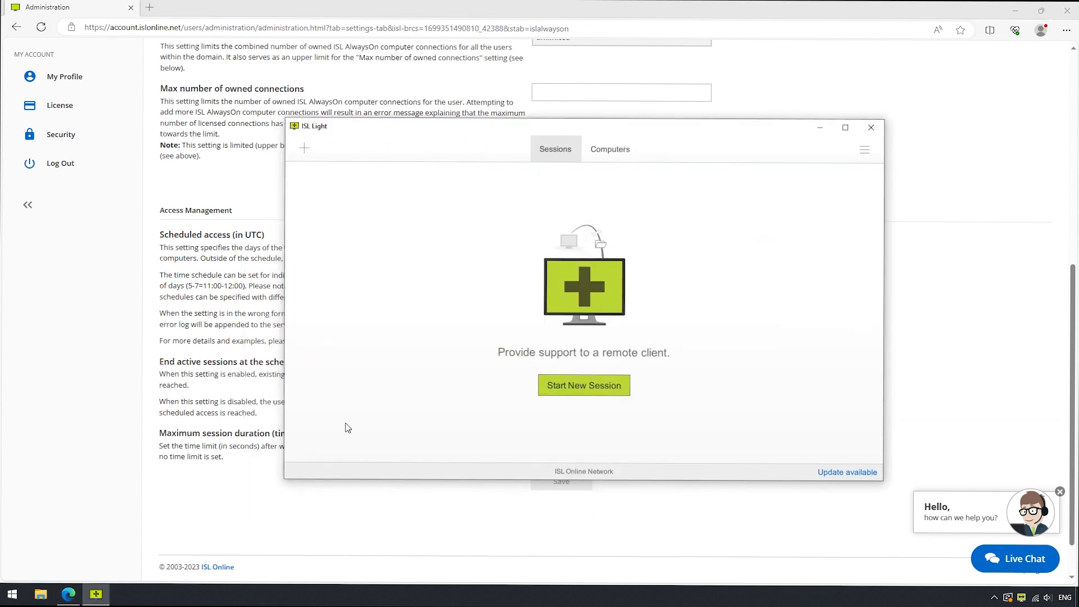
pyautogui.click(616, 160)
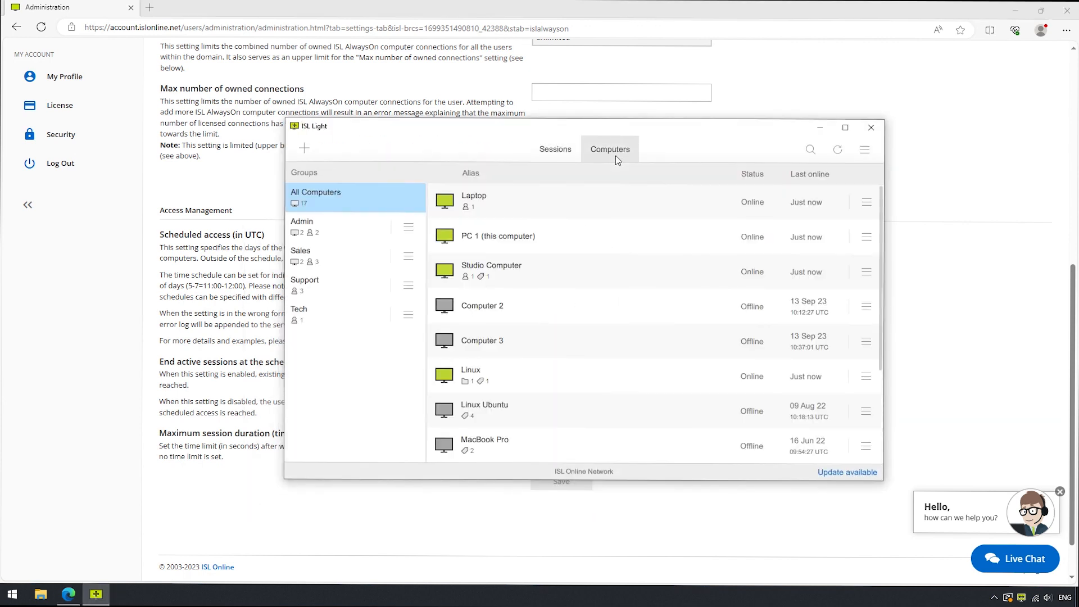
pyautogui.doubleClick(518, 209)
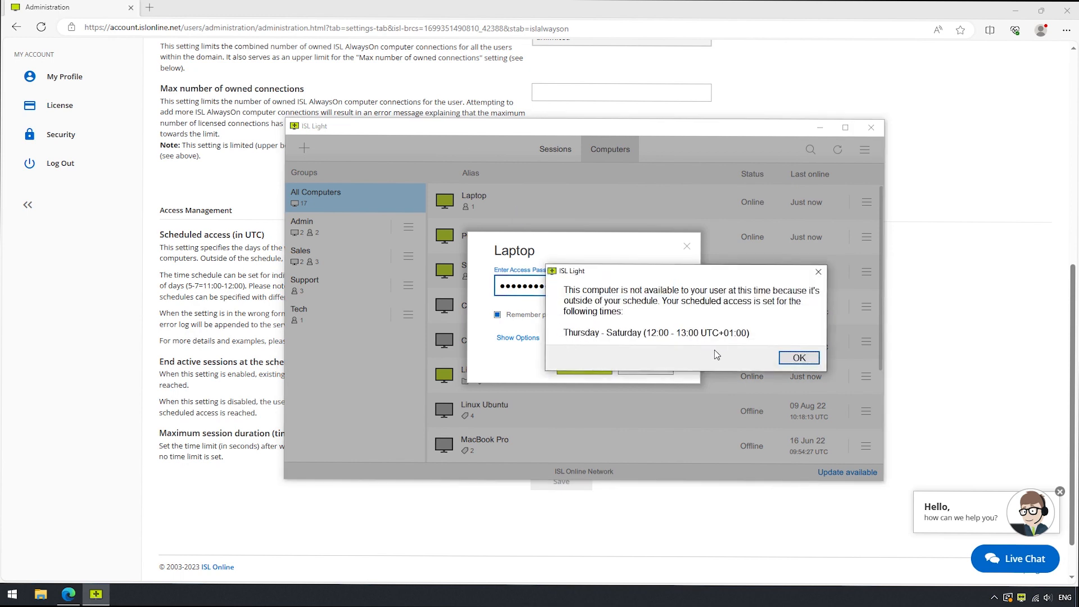
pyautogui.click(928, 338)
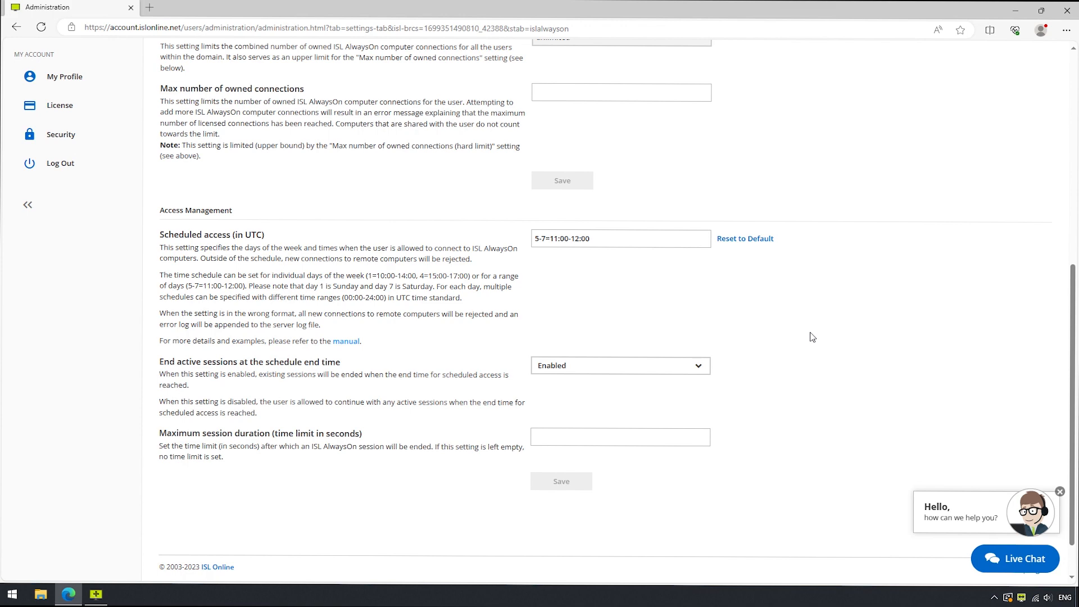
# - Open the first listed user's individual ISL Light settings from the domain's user list and go toward Session Management
pyautogui.scroll(8, 674, 342)
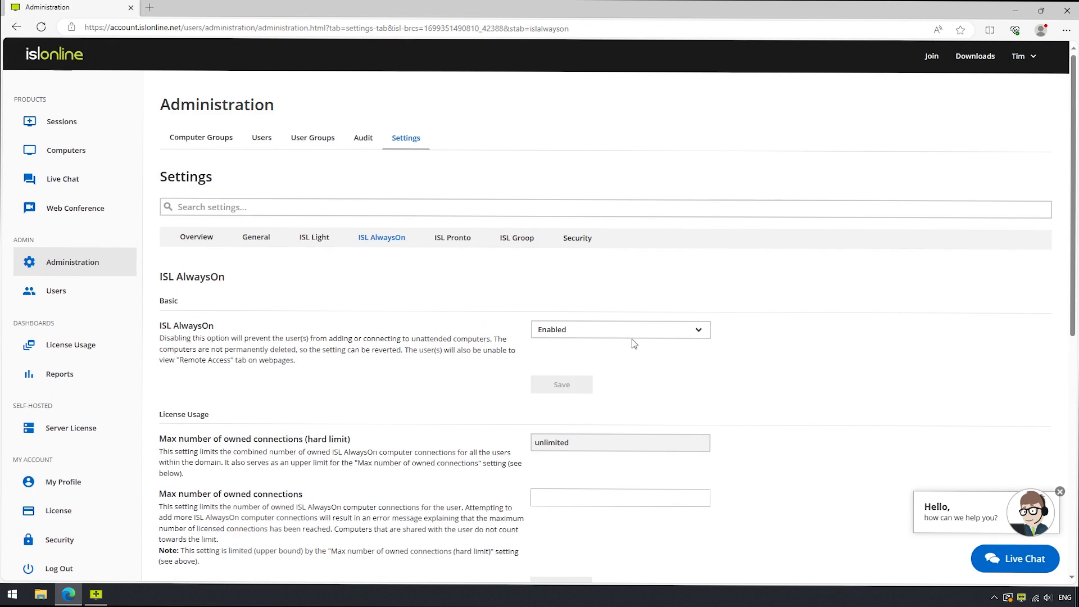
pyautogui.click(263, 143)
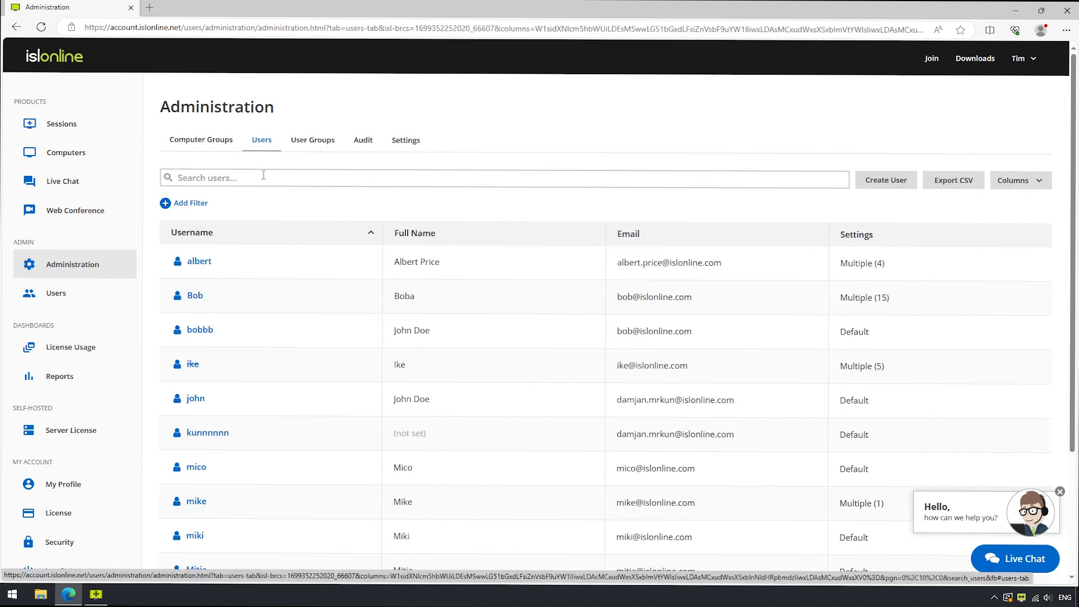
pyautogui.click(200, 263)
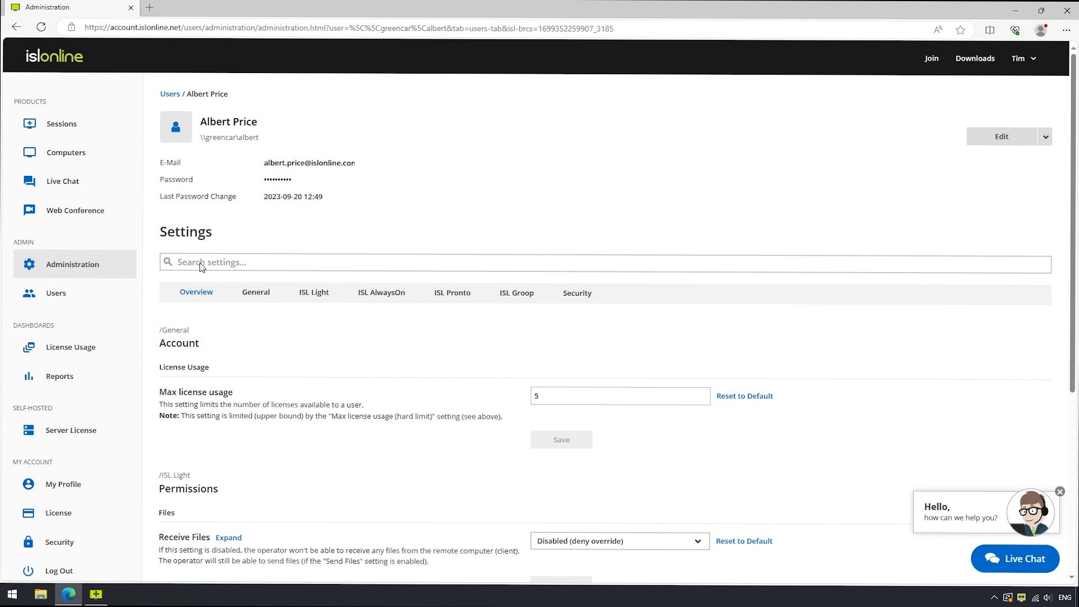
pyautogui.click(214, 123)
pyautogui.click(313, 296)
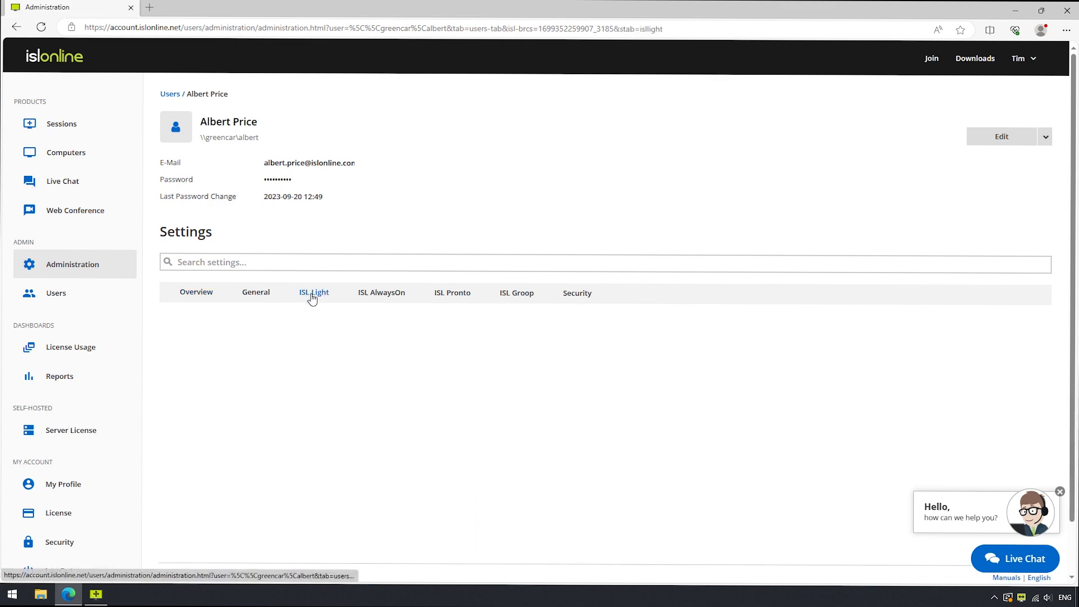
pyautogui.scroll(-9, 312, 298)
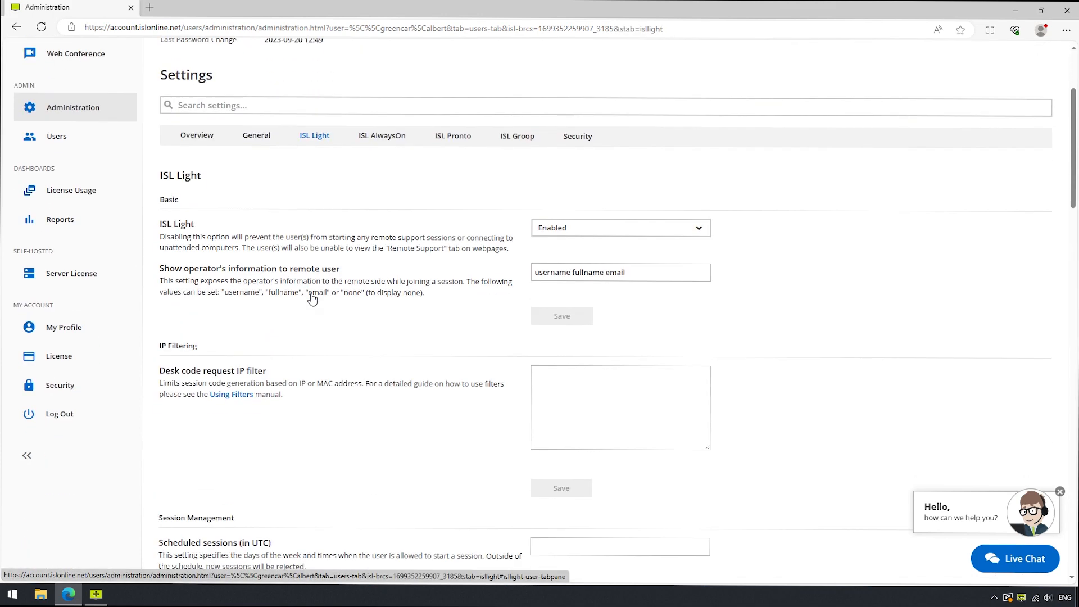